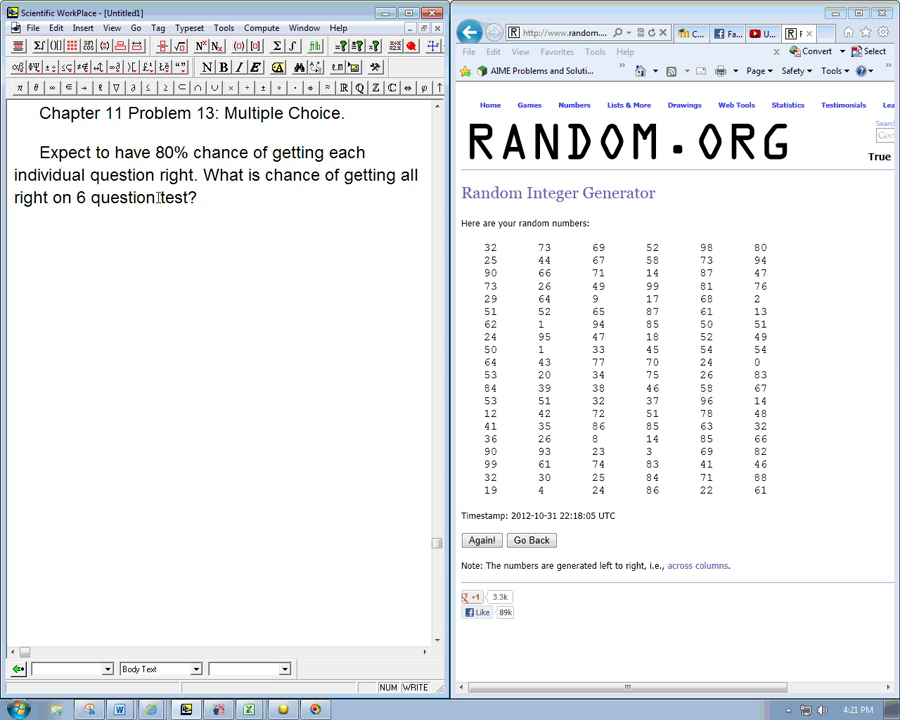
- Replace 'test' with 'quiz' in the 6-question problem and add a new line after the question
key("BackSpace")
key("BackSpace")
key("BackSpace")
key("BackSpace")
type("quiz")
left_click(210, 202)
key("Return")
key("Return")
- Write the source line 'TI: randInt(0,99,120) or book's random # table.'
type("TI;")
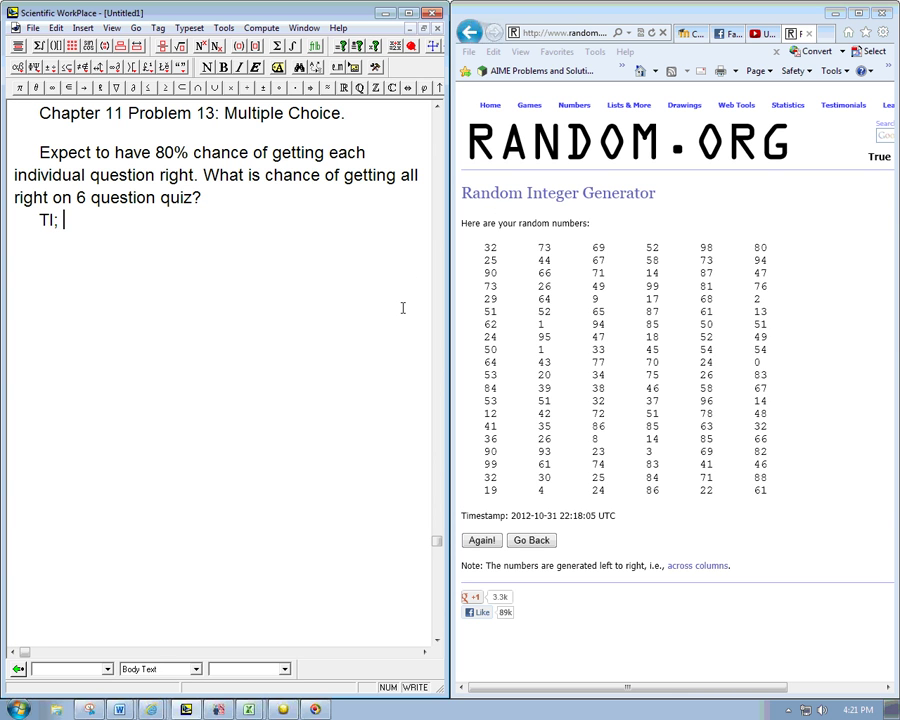
key("BackSpace")
key("BackSpace")
type(": randInt(0,99,")
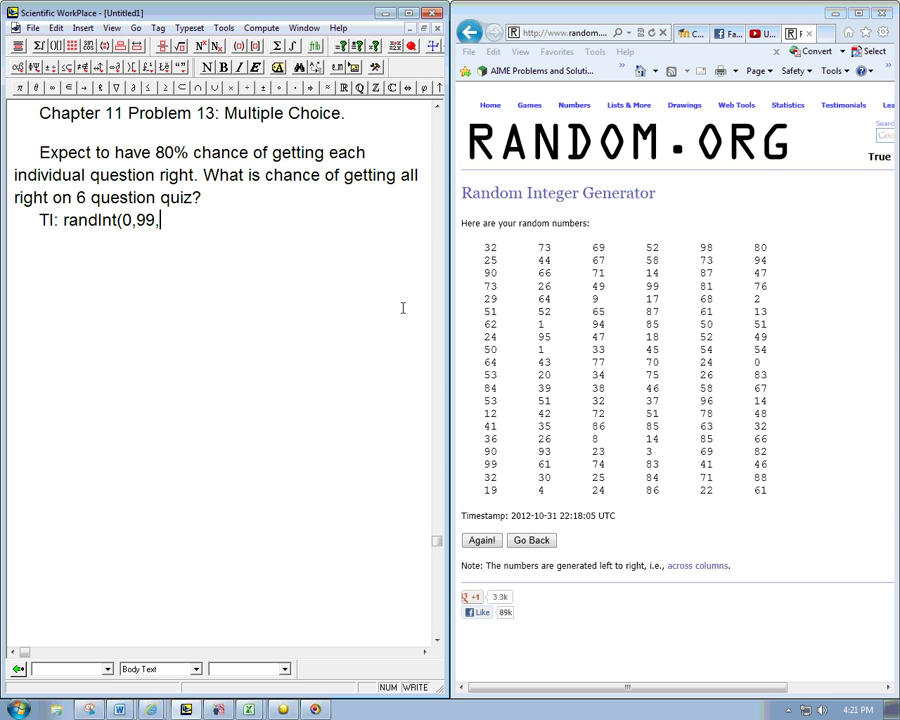
type("120)  or book's ran")
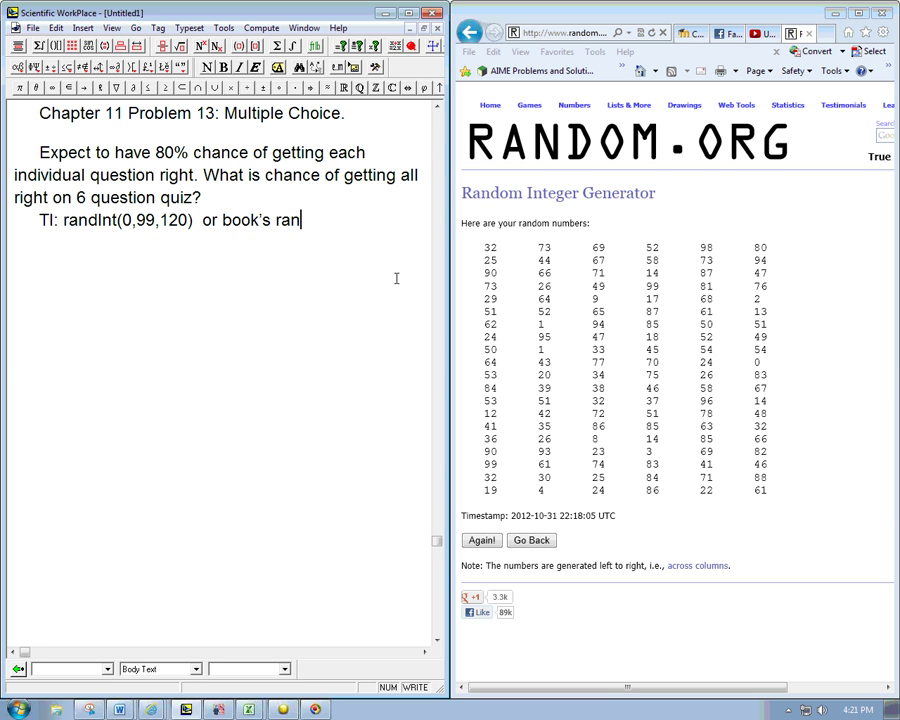
type("dom # table.")
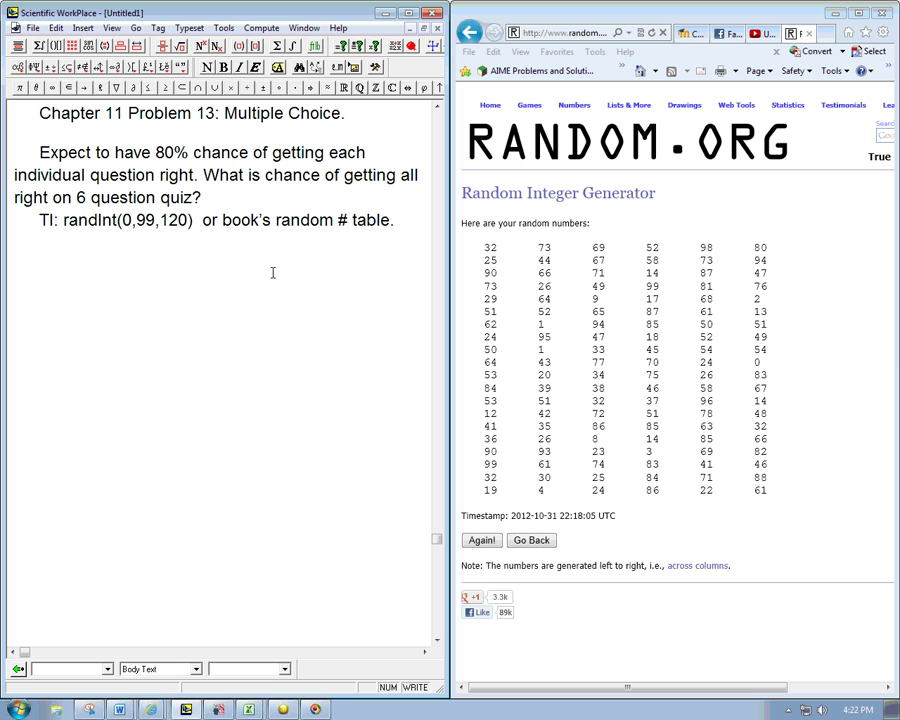
- Add a 'Quiz 1:' label on the next line, correcting the mistyped 'Test 1:'
type("Test 1:")
key("BackSpace")
key("BackSpace")
key("BackSpace")
key("BackSpace")
key("BackSpace")
key("BackSpace")
key("BackSpace")
type("Quiz 1:")
key("Home")
- Insert 'Coding: 00-79: Right, 80-99: Wrong.' on a new line above Quiz 1
key("Return")
key("Up")
type("Coding: ")
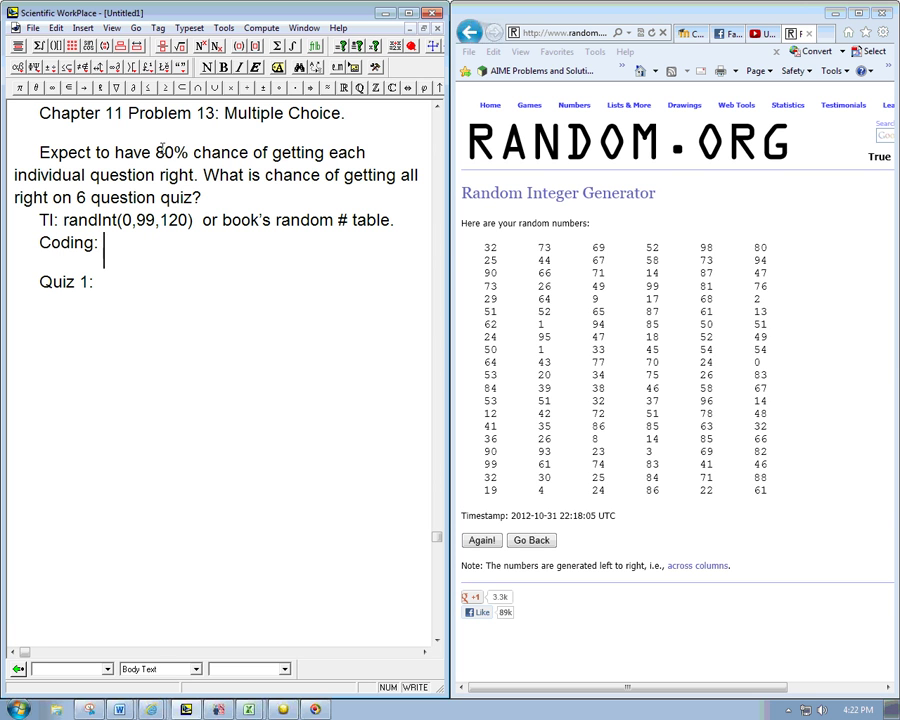
type("00")
type("-7")
type("9:")
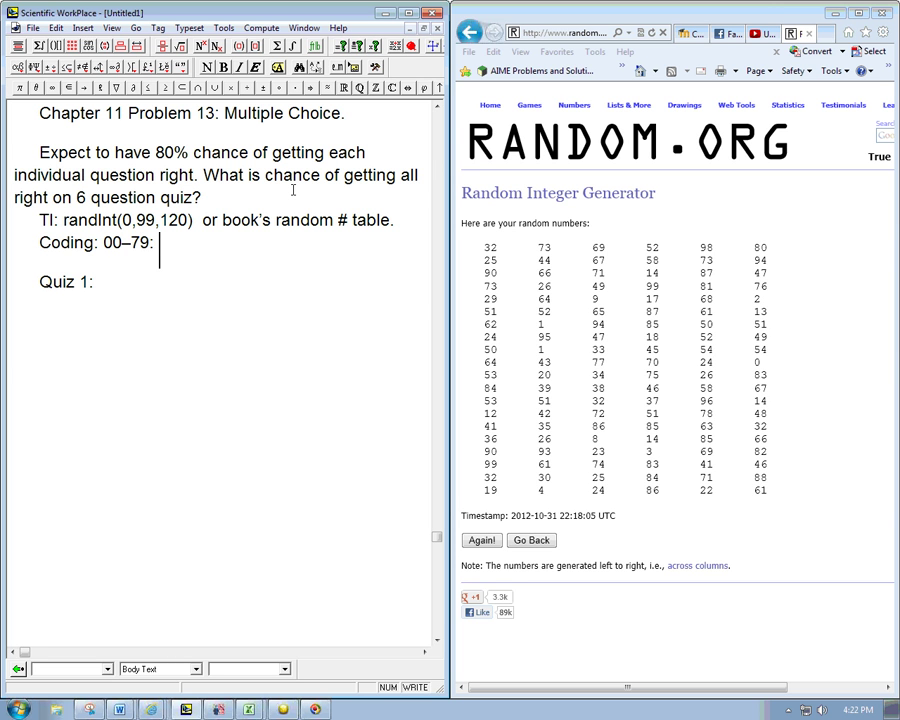
type(" Right")
type(", 80-10")
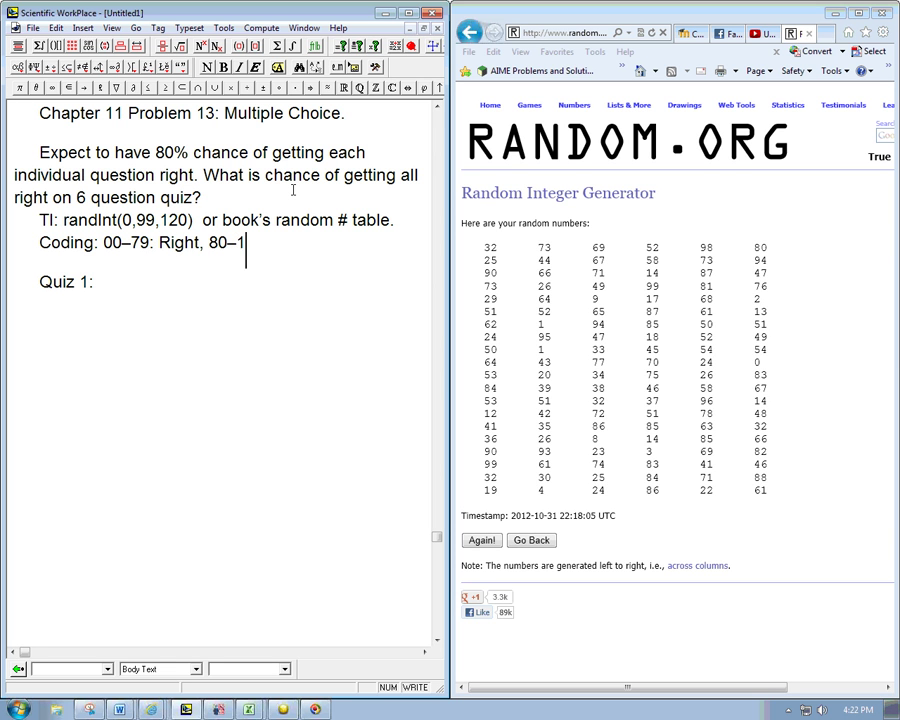
key("BackSpace")
key("BackSpace")
type("99: Wrong.")
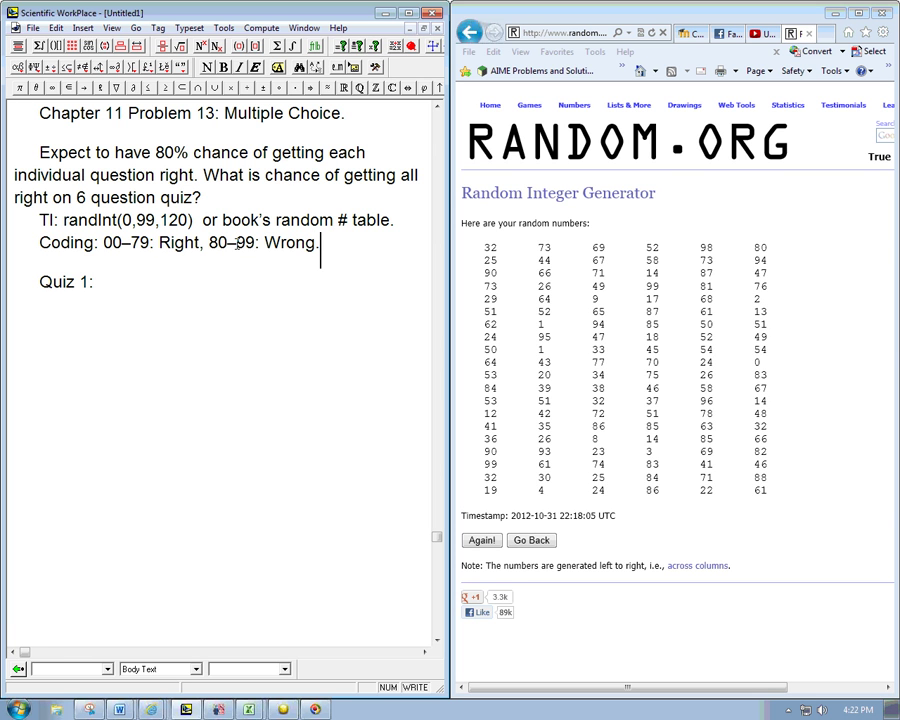
left_click(175, 283)
- Mark Quiz 1, Quiz 2 and Quiz 3 as No, each on its own line
type("No")
key("Return")
type("Qui")
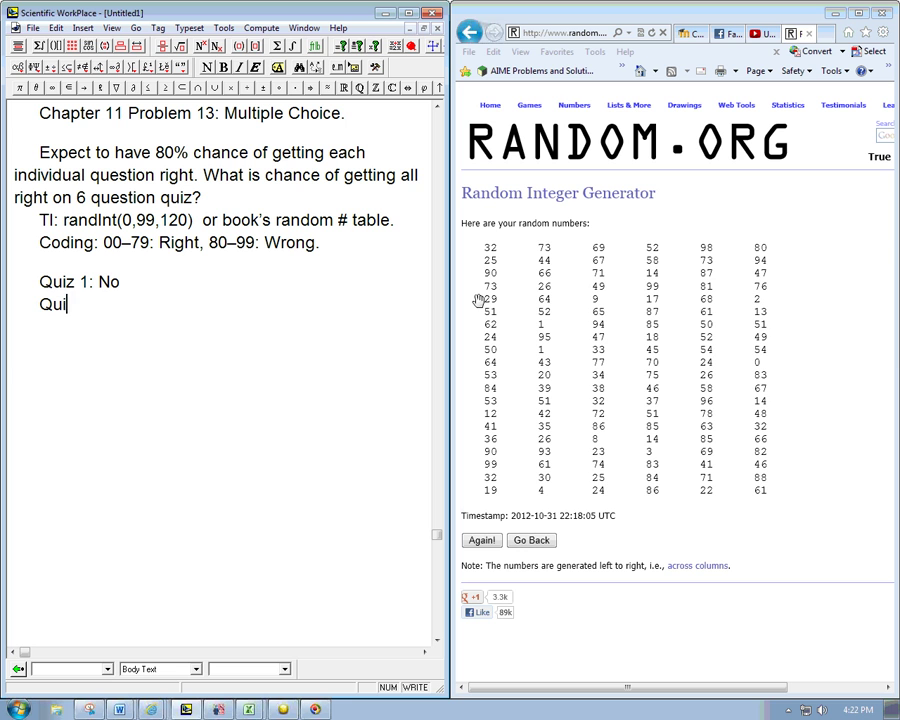
type("z 2: No")
key("Return")
type("Quiz 3:")
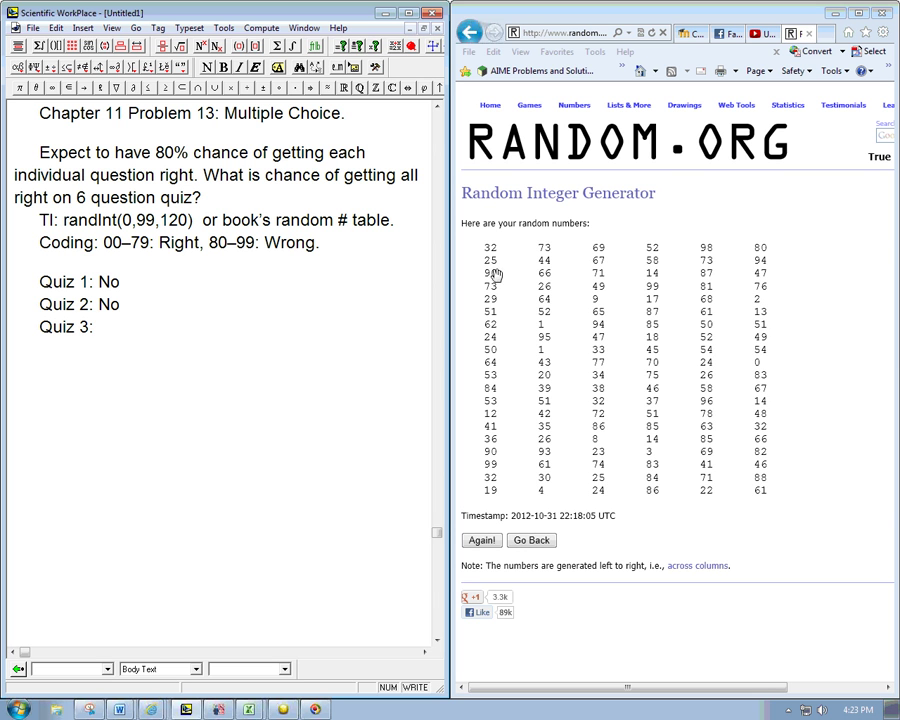
type(" No")
key("Return")
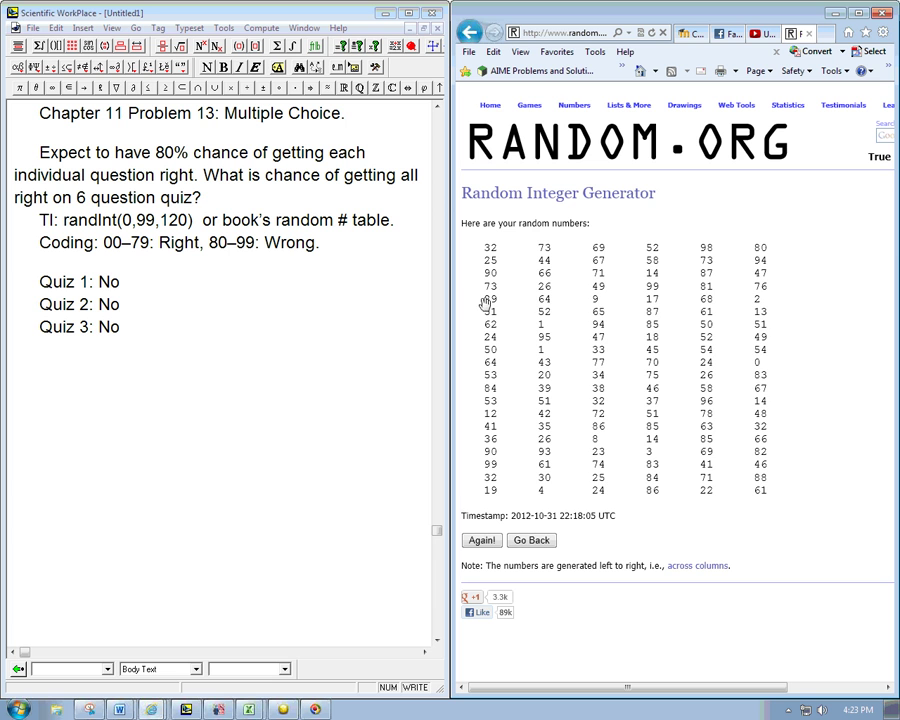
- Add lines marking Quizzes 5, 9, 10 and 14 as Yes
left_click(236, 346)
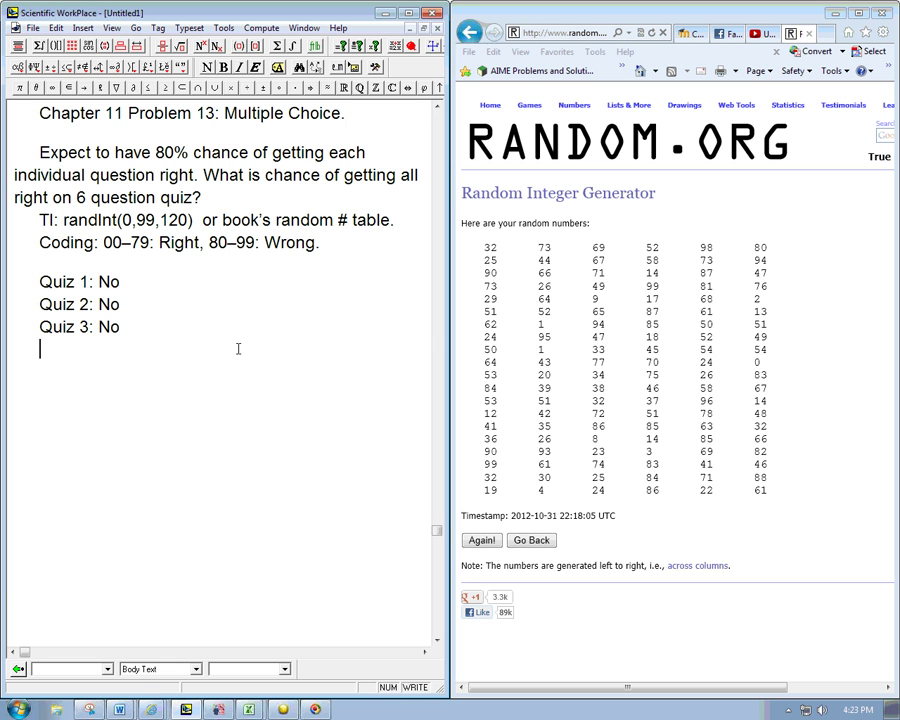
type("Quiz 5: Yes")
key("Return")
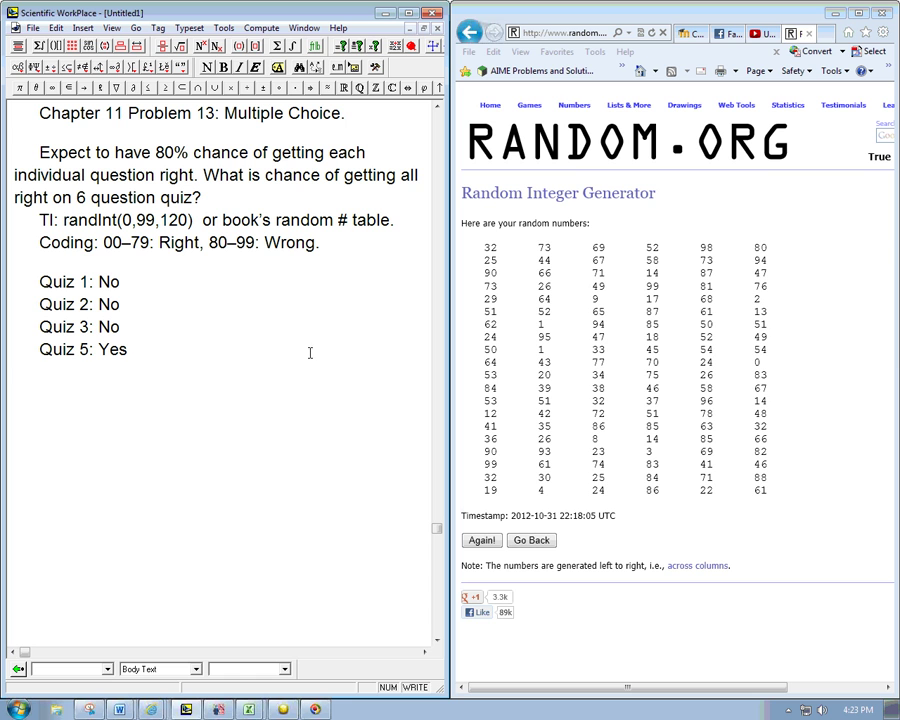
type("Quiz 9: yes")
key("BackSpace")
key("BackSpace")
type("Yes")
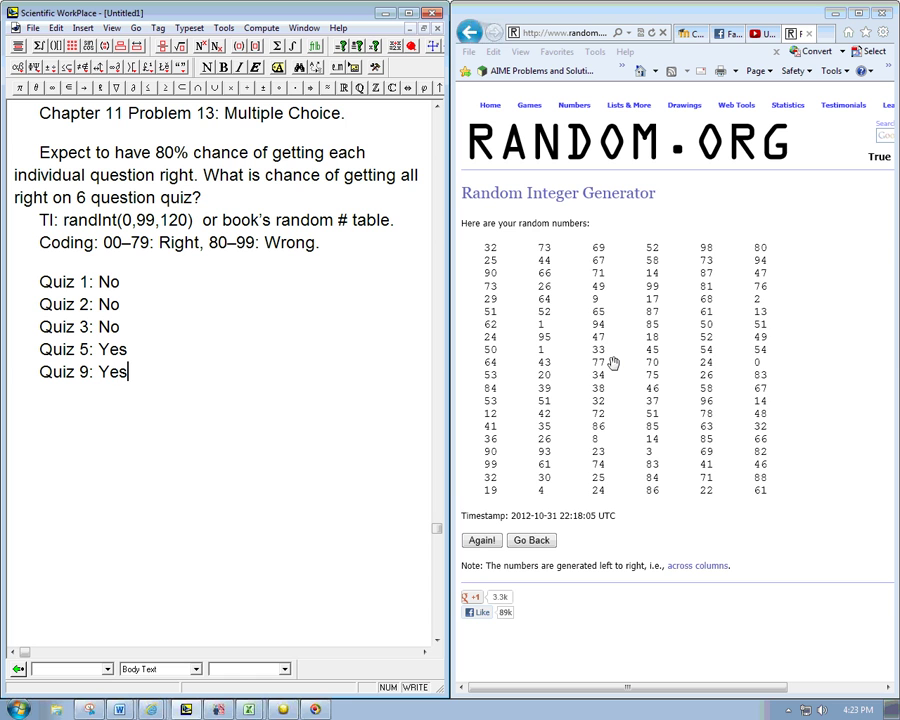
key("Return")
type("Quiz 10: yes")
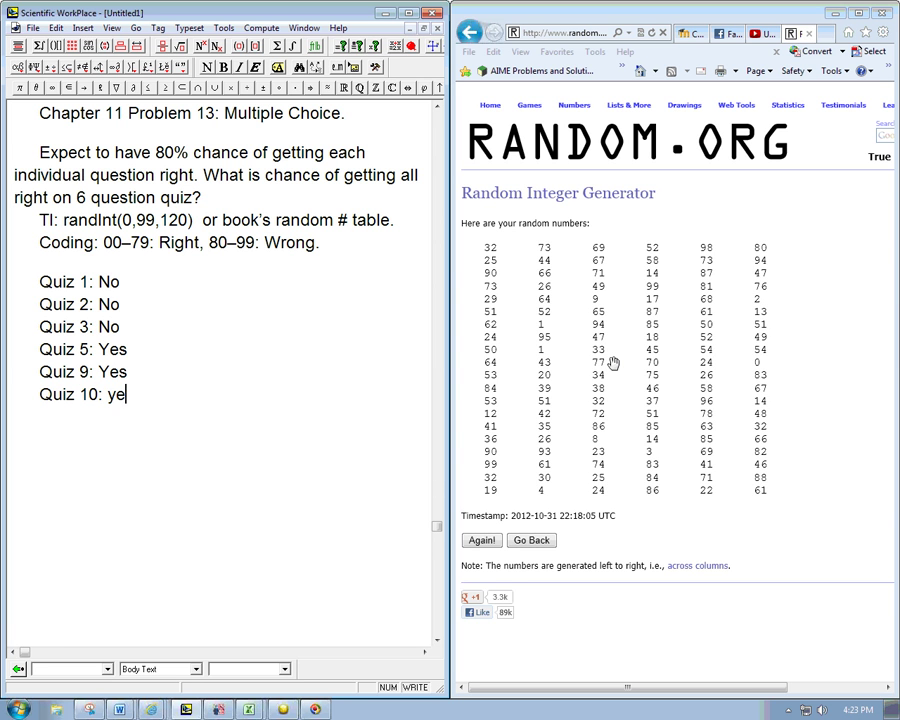
key("Return")
type("Quiz 14: Yes")
key("Return")
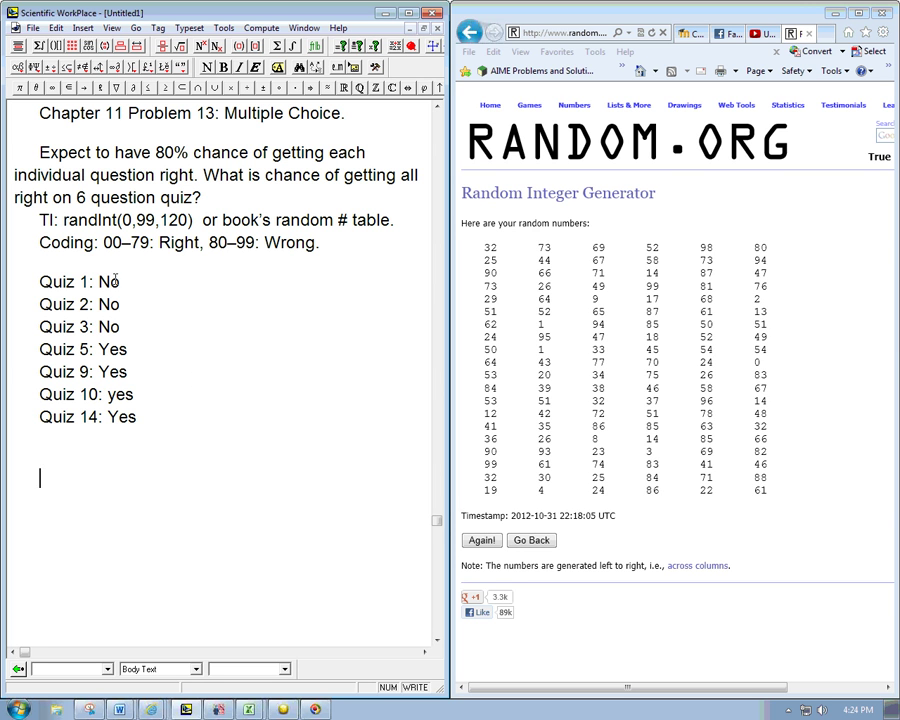
- Type '4/20 trials gave all 6 correct answers.' then 'Prediction: 1/5=20% chance.' below the list
type("4/20 trials")
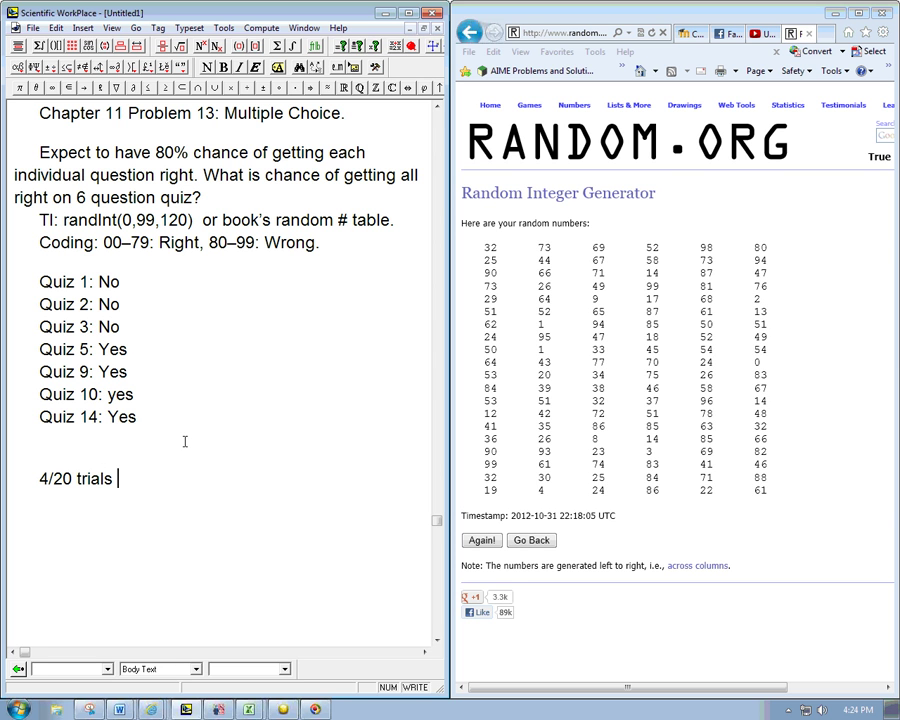
type(" gave all 6 correct answers.")
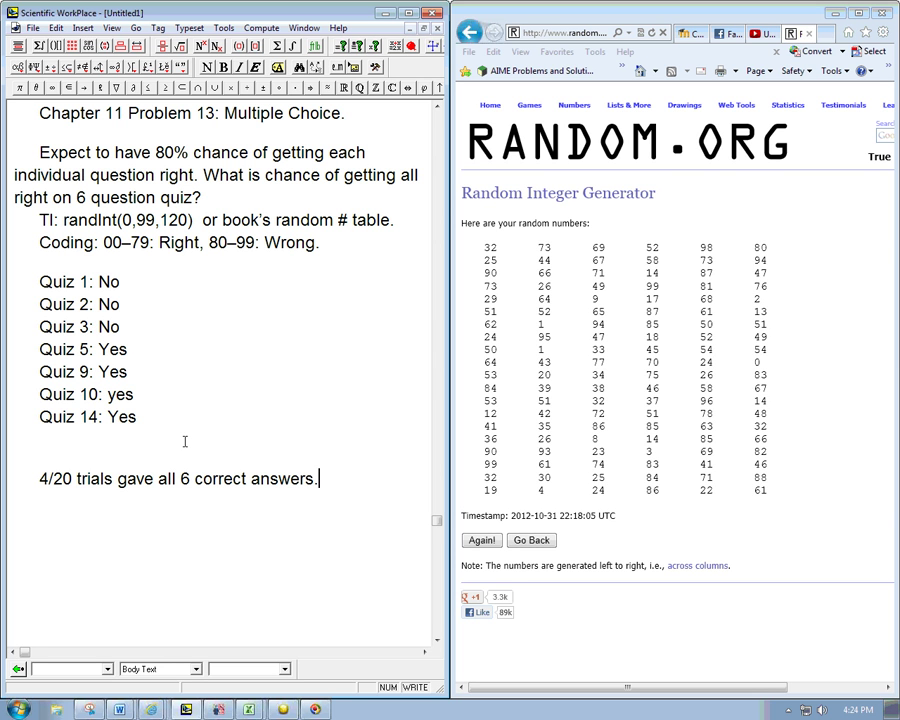
key("Return")
type("Prediction: 1/5")
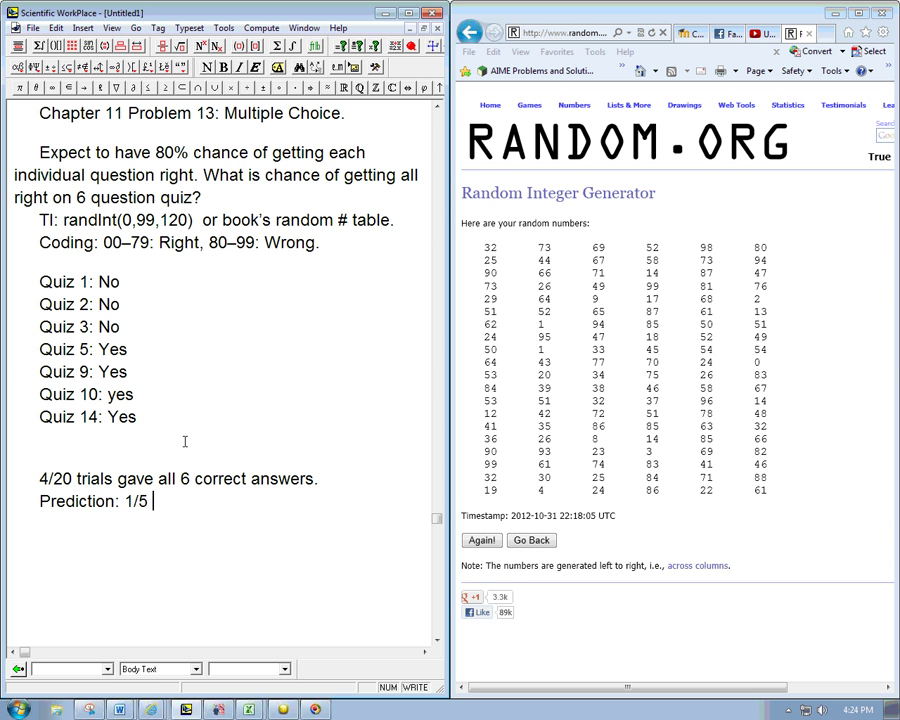
type("=20% chance.")
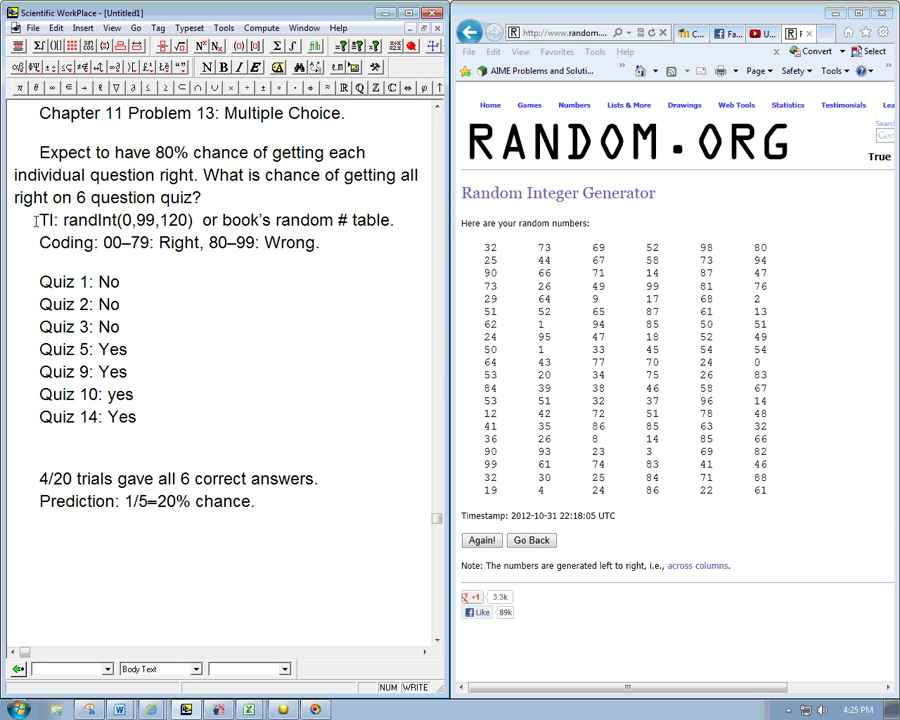
left_click_drag(37, 220, 396, 225)
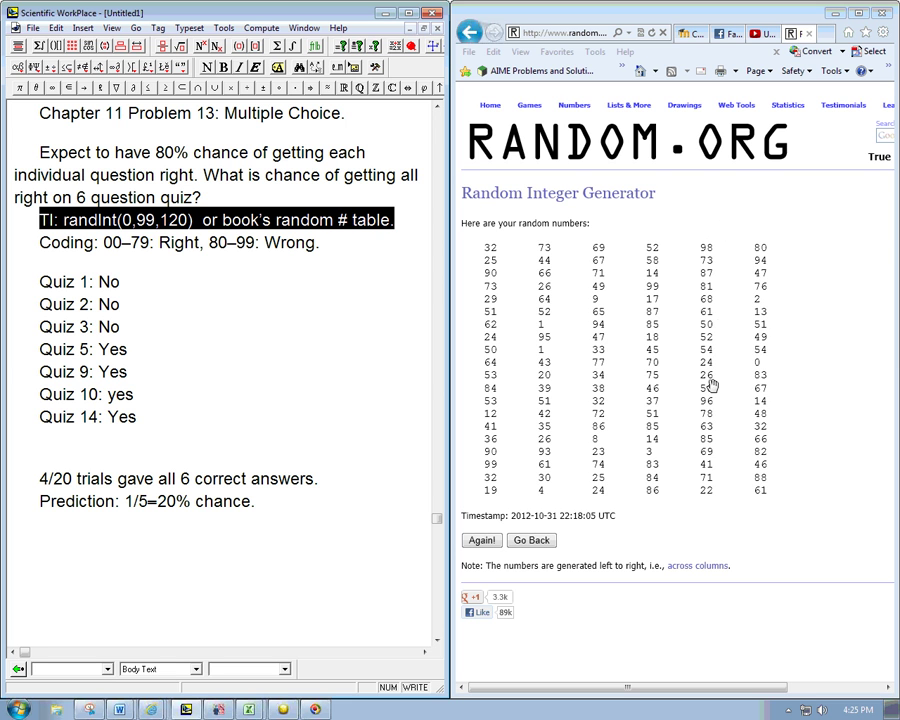
left_click_drag(375, 249, 39, 250)
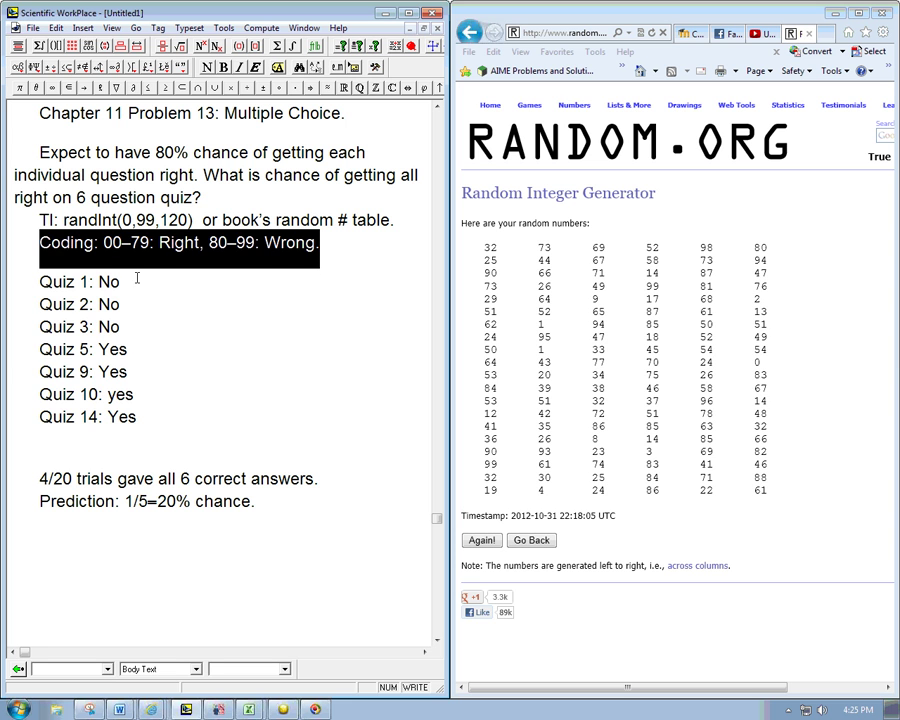
left_click_drag(137, 279, 161, 416)
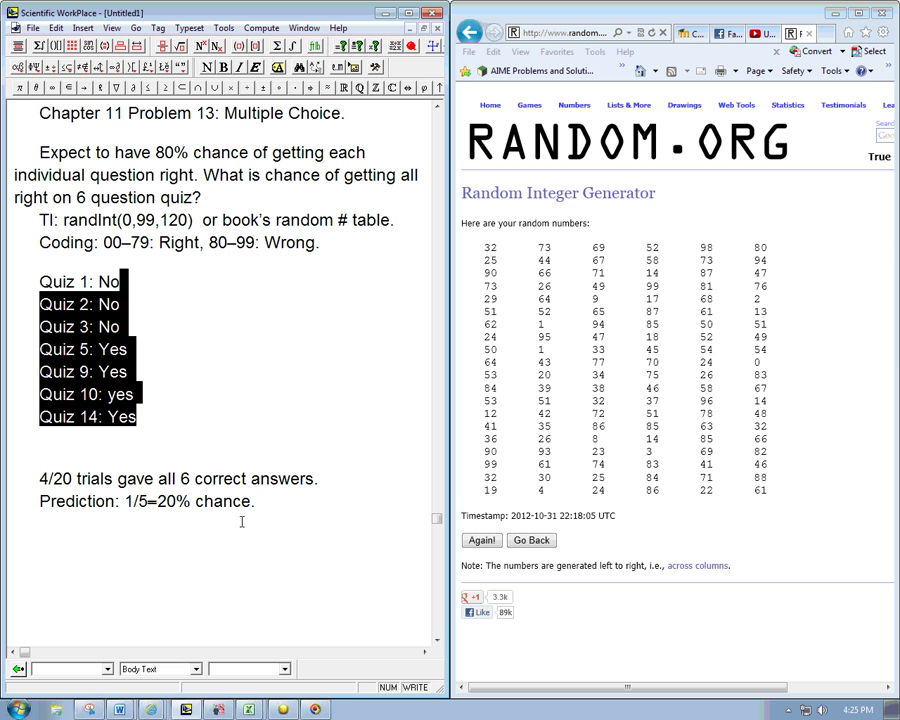
left_click_drag(330, 466, 333, 513)
left_click(285, 505)
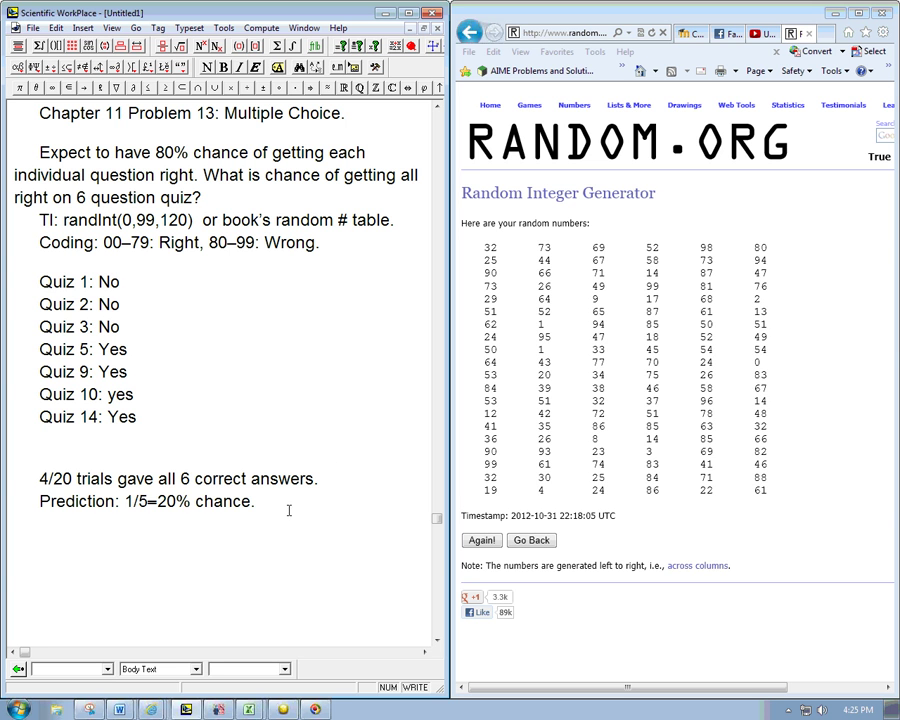